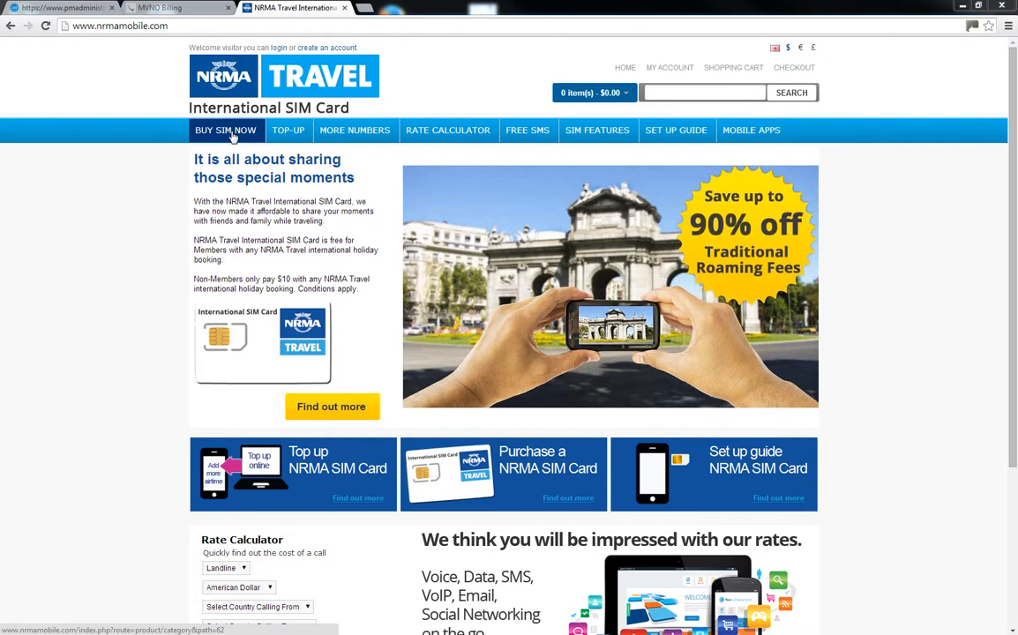
- Start a Member SIM order with Standard Delivery, $100 value and Iphone 4 as the phone
click(233, 137)
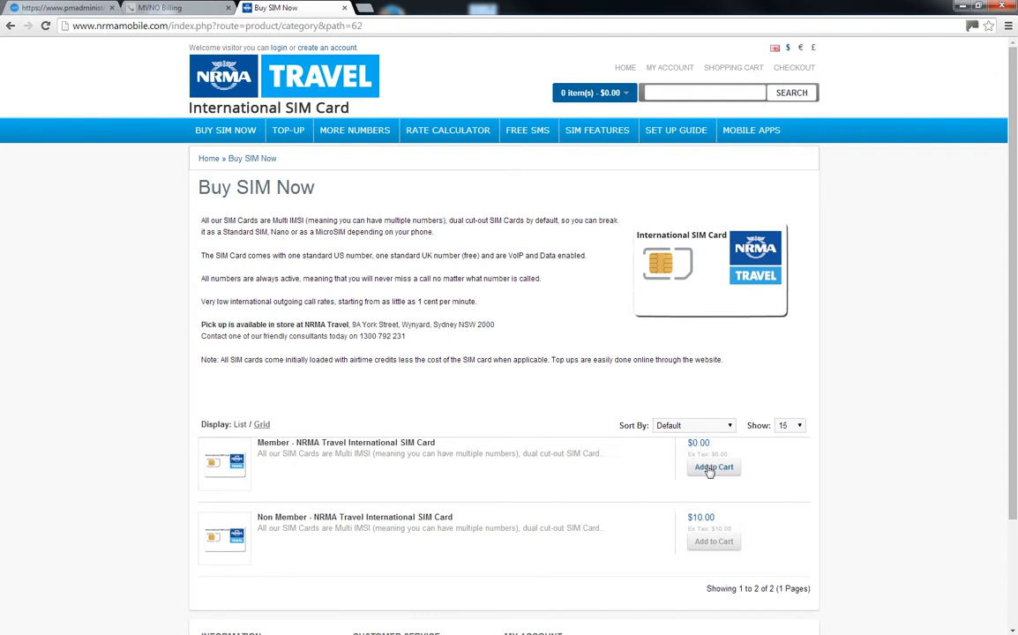
click(710, 470)
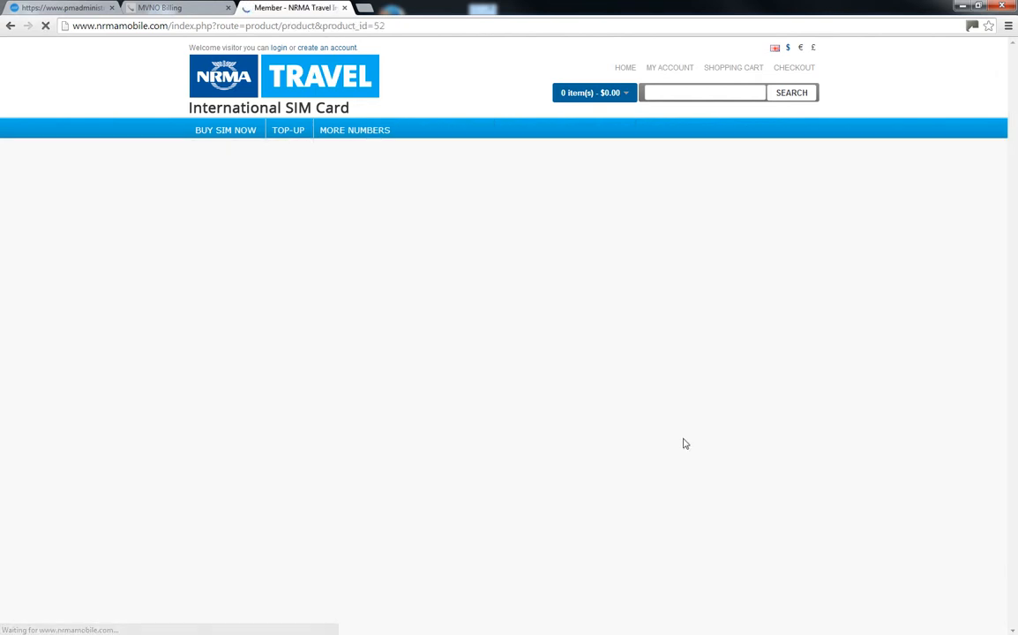
click(465, 326)
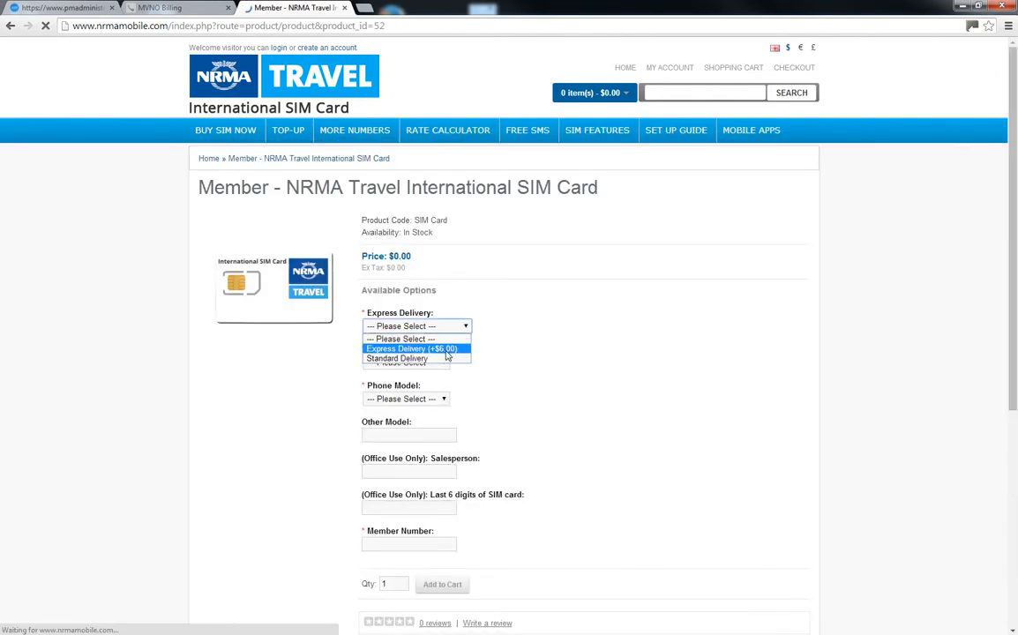
click(436, 360)
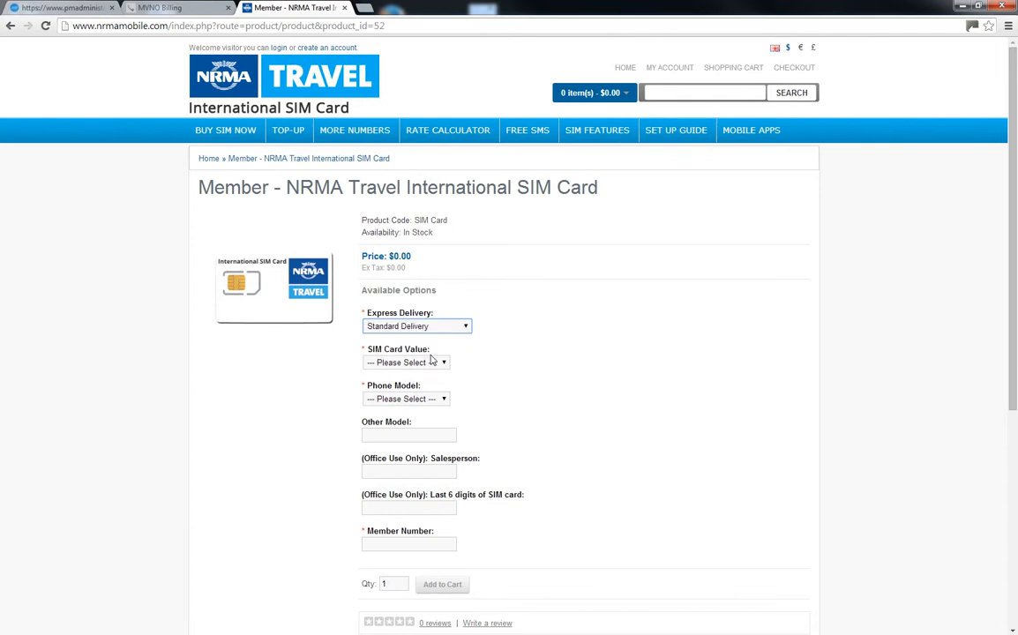
click(444, 364)
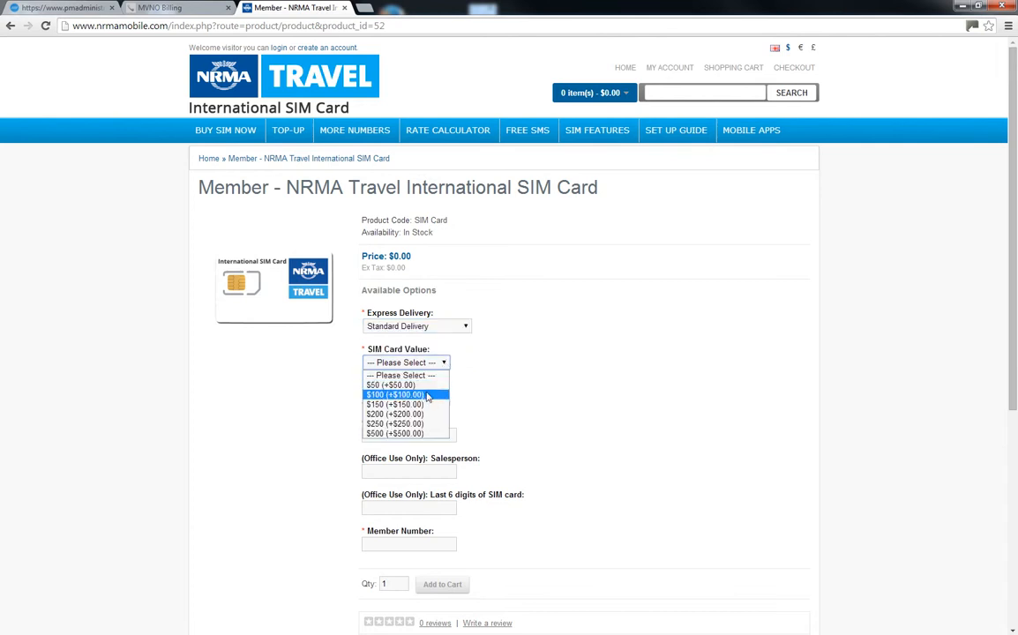
click(417, 397)
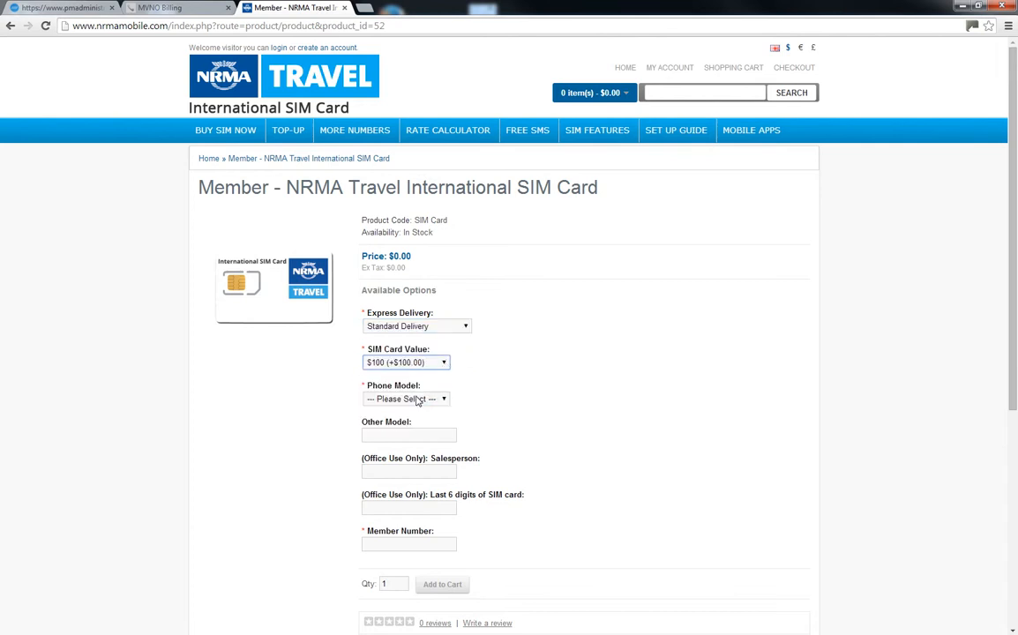
click(415, 399)
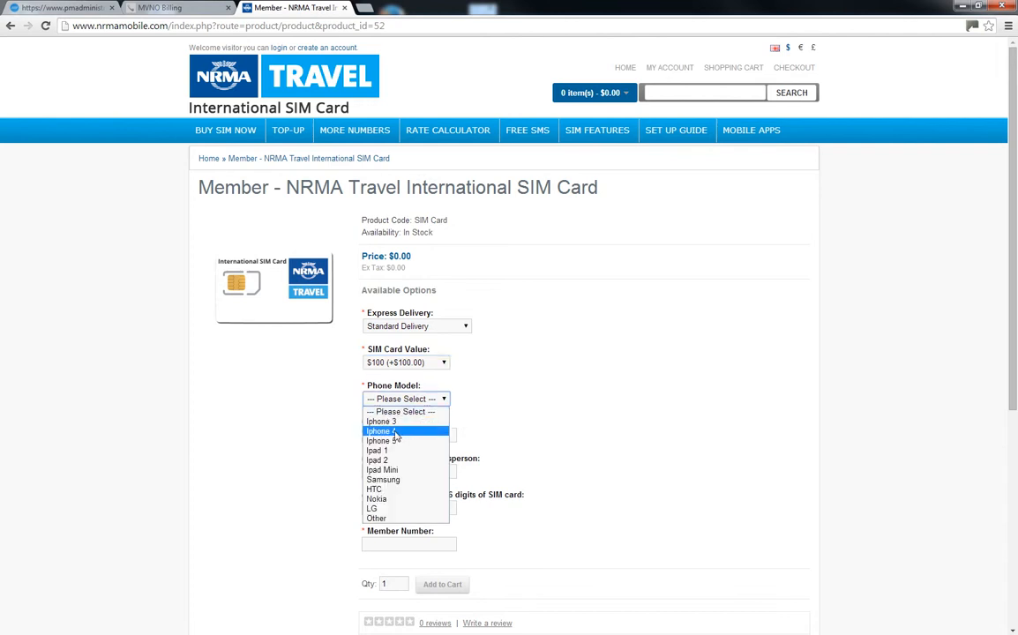
click(395, 432)
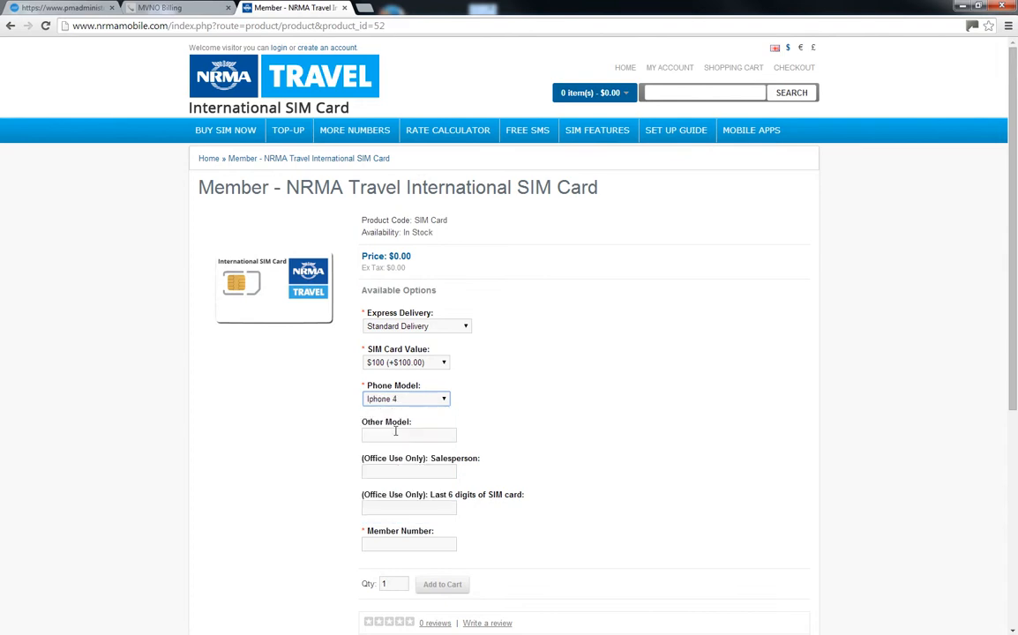
- Enter the member number and add the configured Member SIM to the cart
click(424, 508)
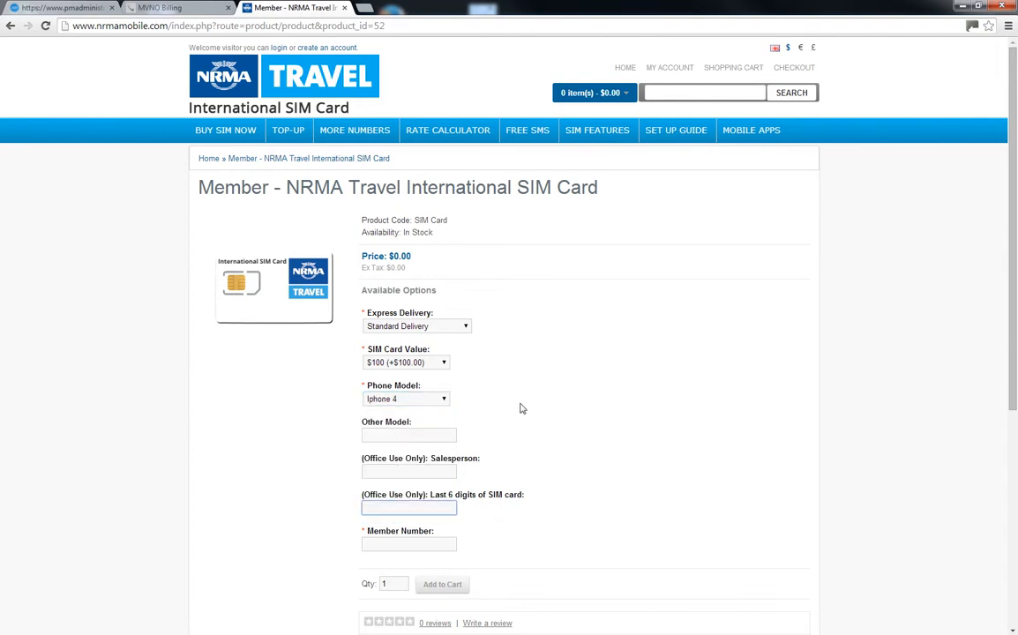
scroll(516, 407, down, 3)
scroll(510, 407, up, 1)
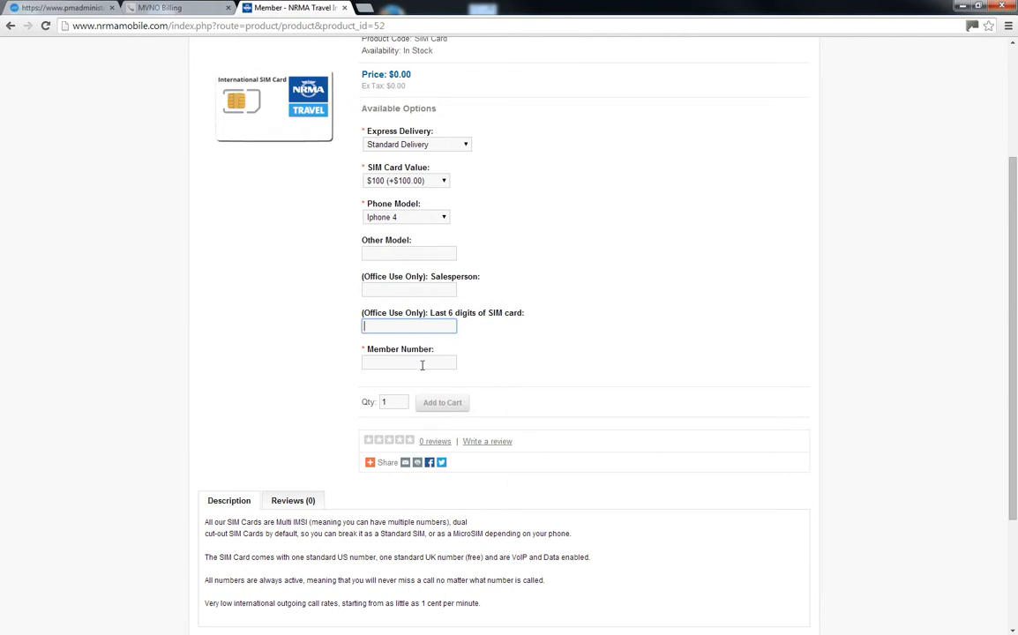
click(419, 363)
text(11)
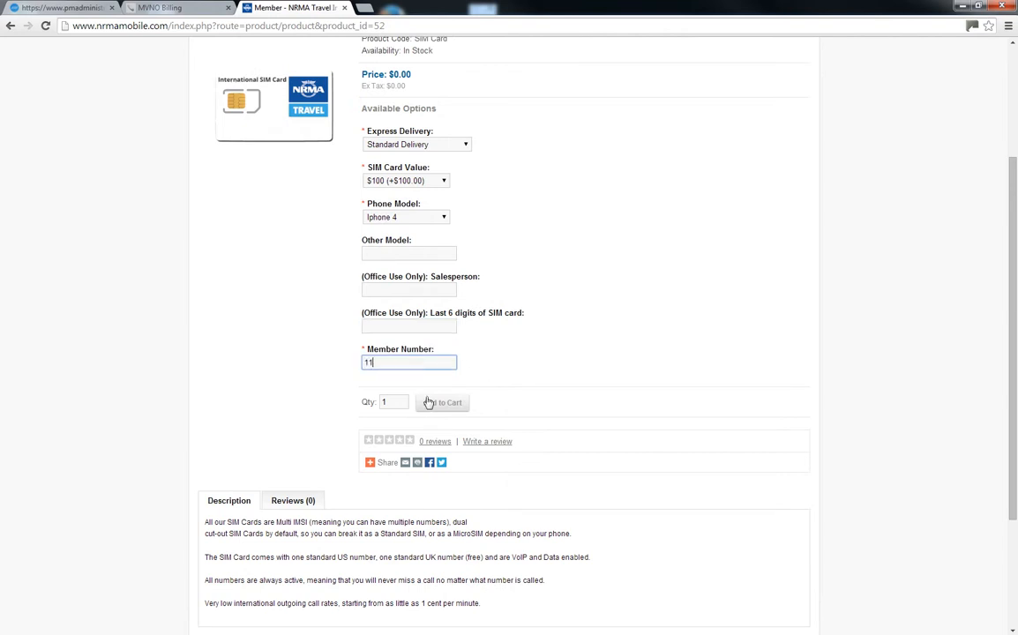
text(1)
click(435, 404)
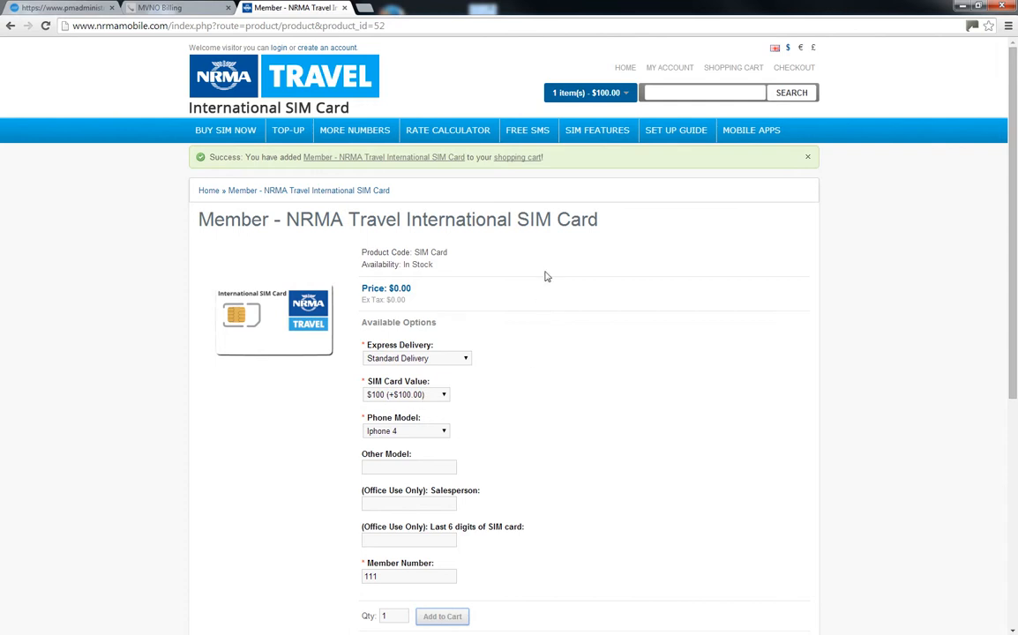
- Check out from the shopping cart as a new customer registering an account
click(725, 69)
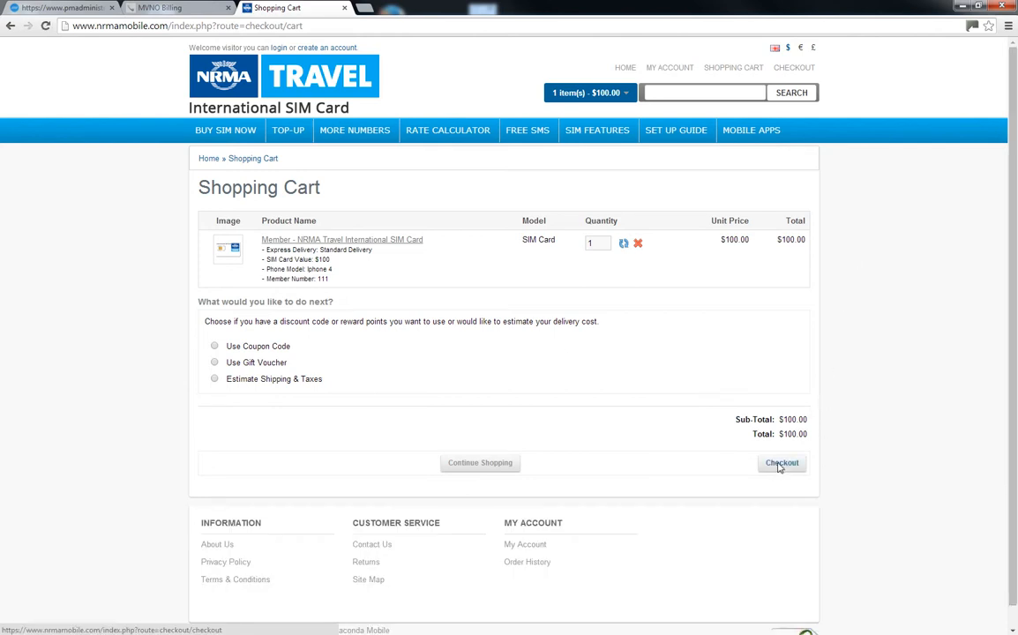
click(779, 466)
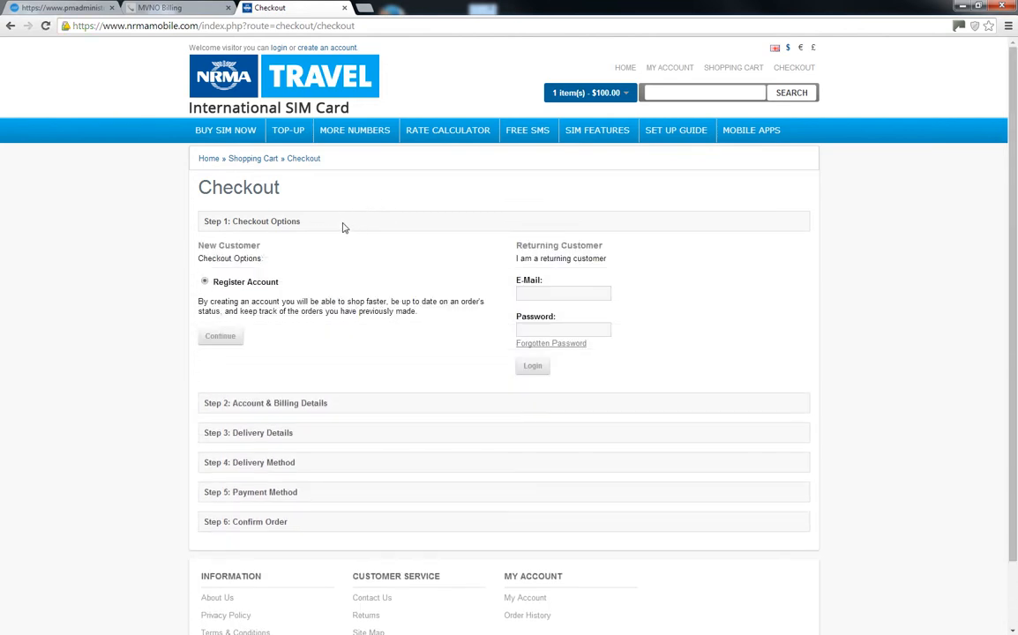
click(227, 345)
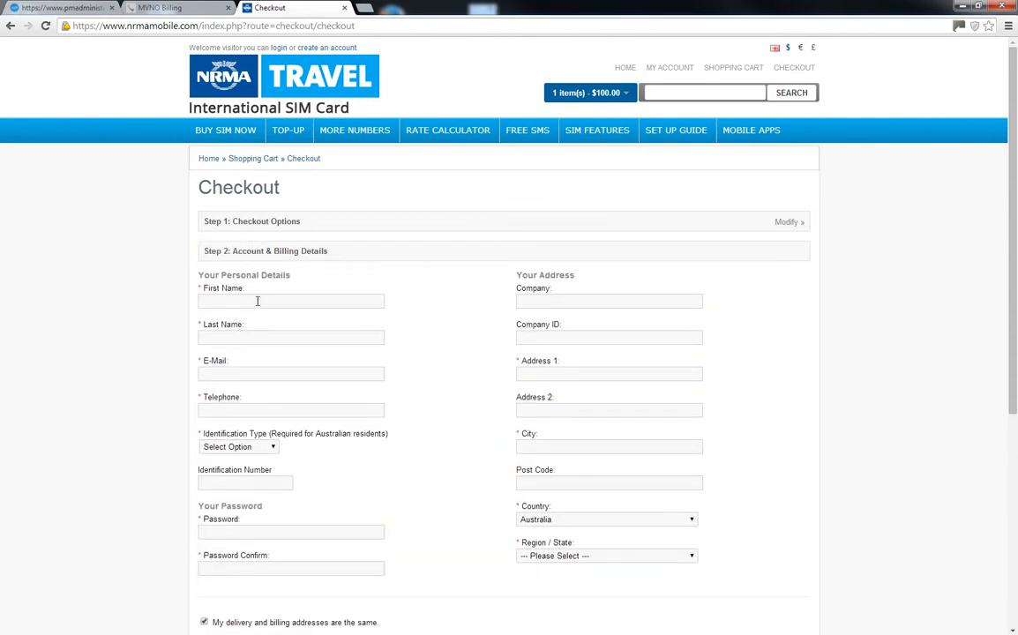
- Enter the customer's name in the First Name field, fixing a typo
click(258, 301)
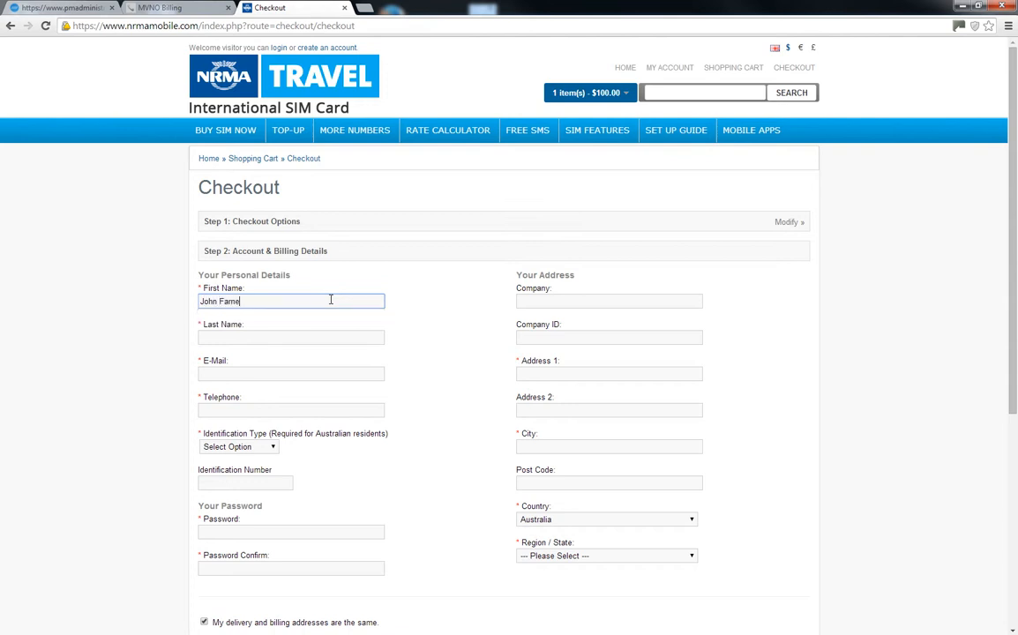
scroll(486, 303, down, 1)
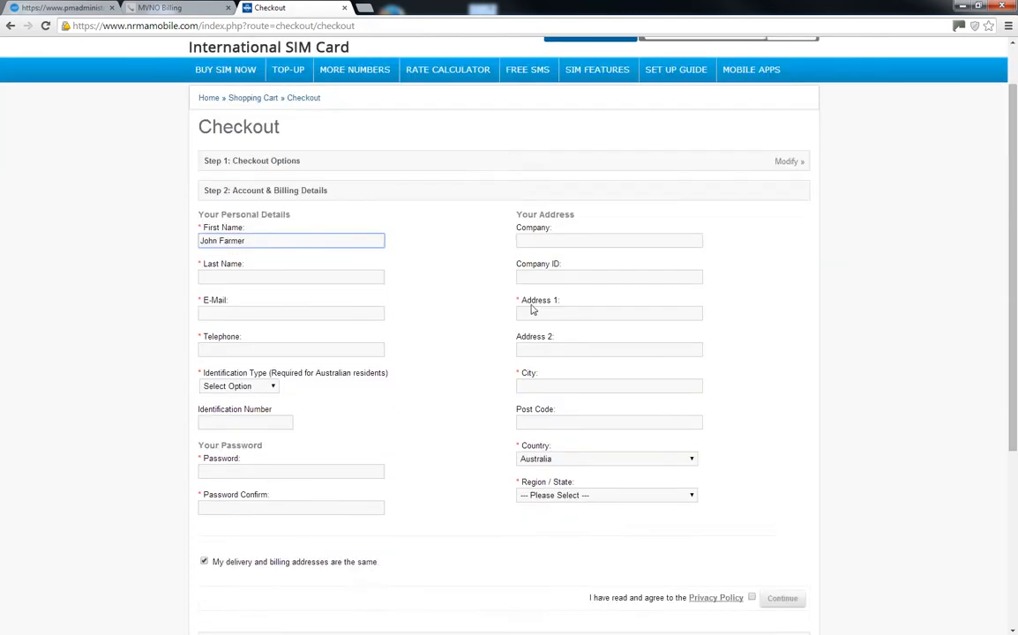
scroll(521, 296, up, 1)
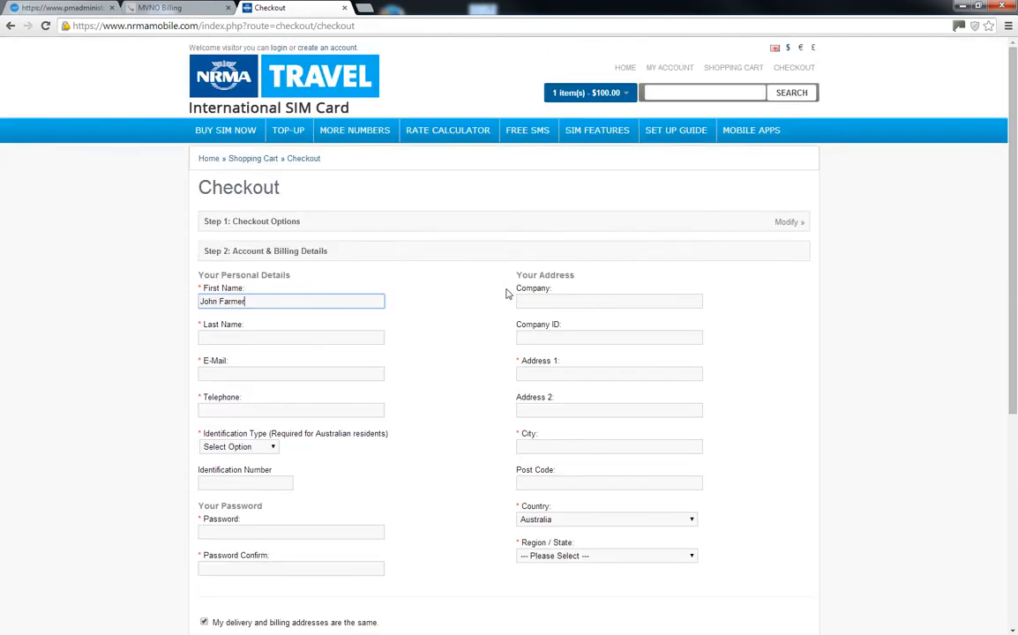
- Filter the MVNO Billing inventory for SIM 87445 and rename it to the customer's name
click(179, 9)
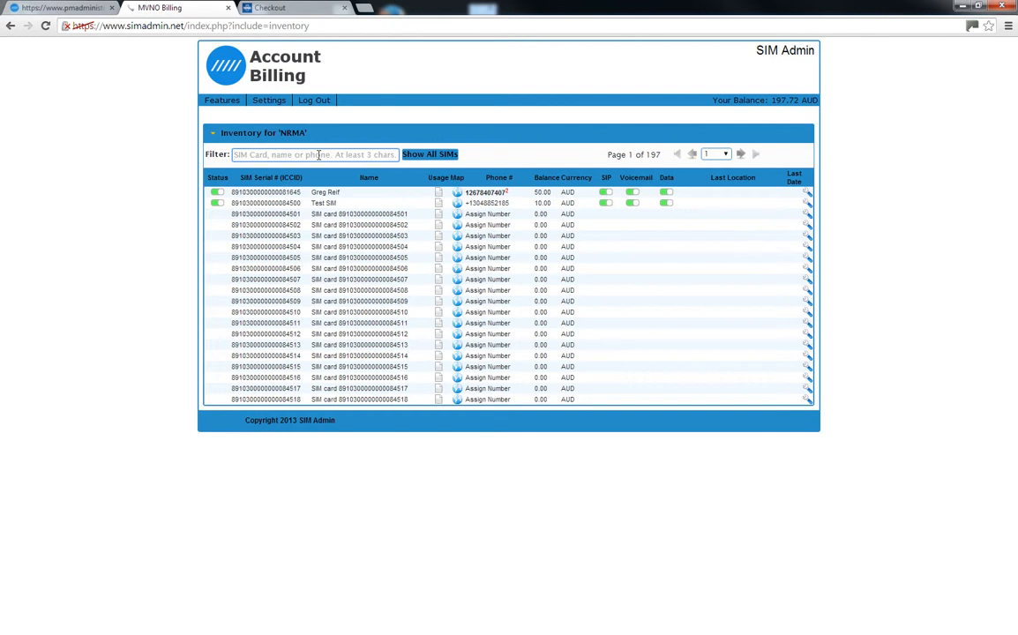
text(87445)
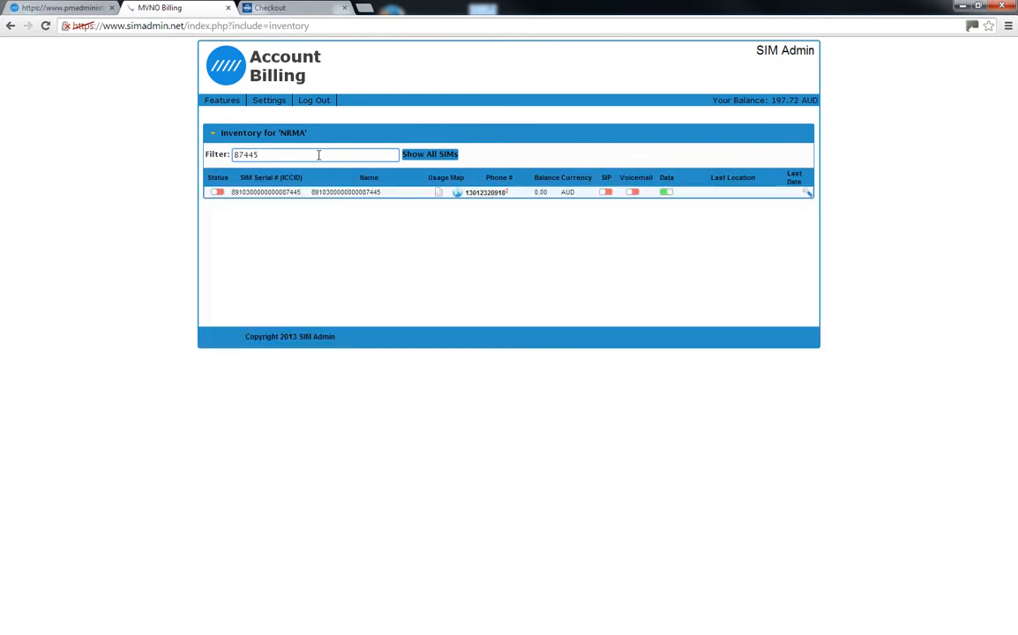
click(367, 194)
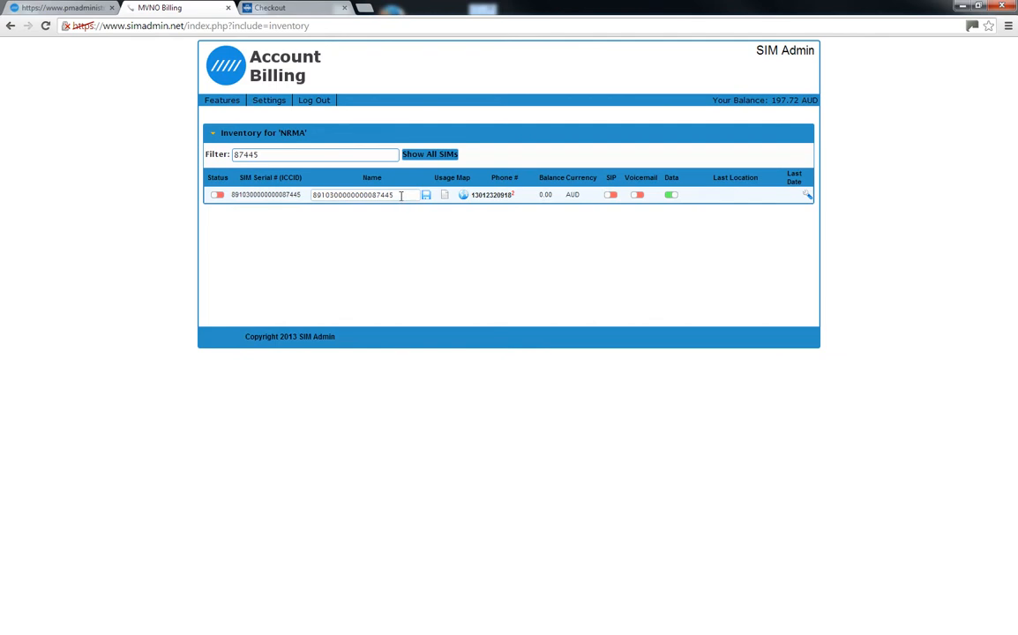
drag(401, 196, 312, 196)
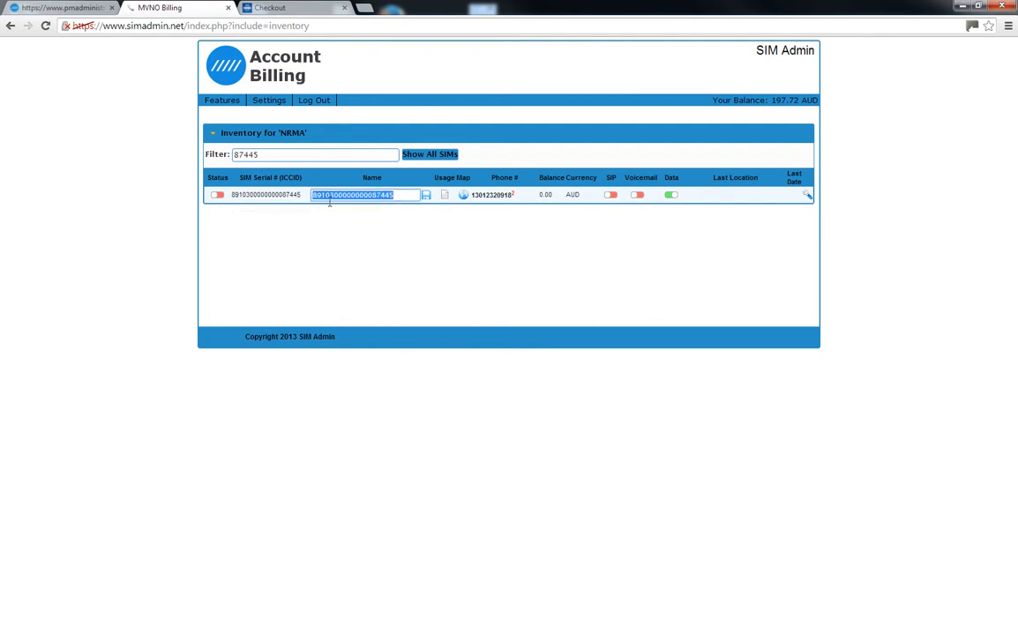
key(BackSpace)
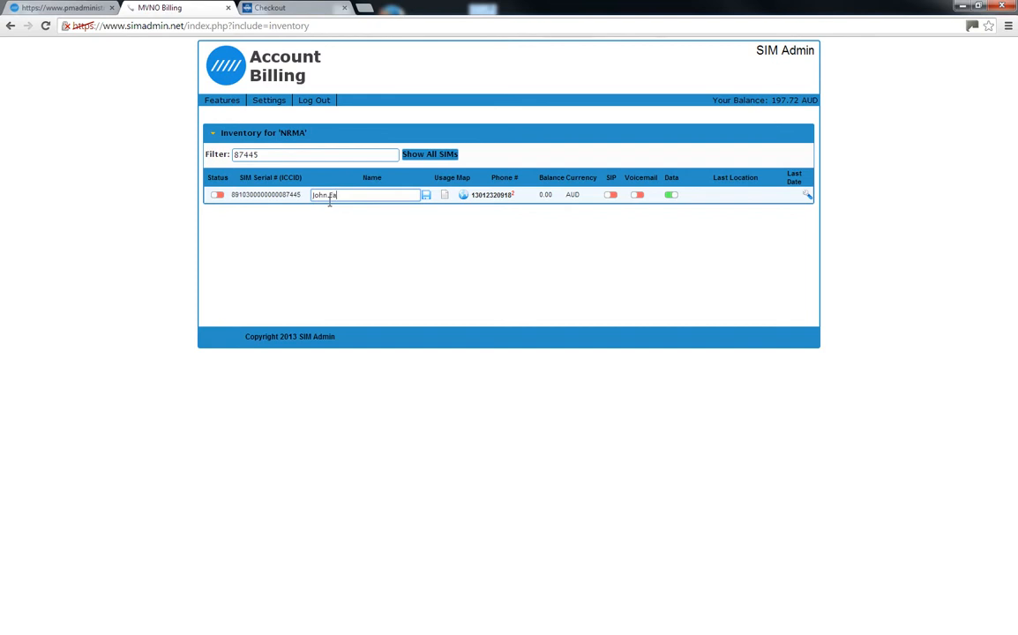
click(425, 196)
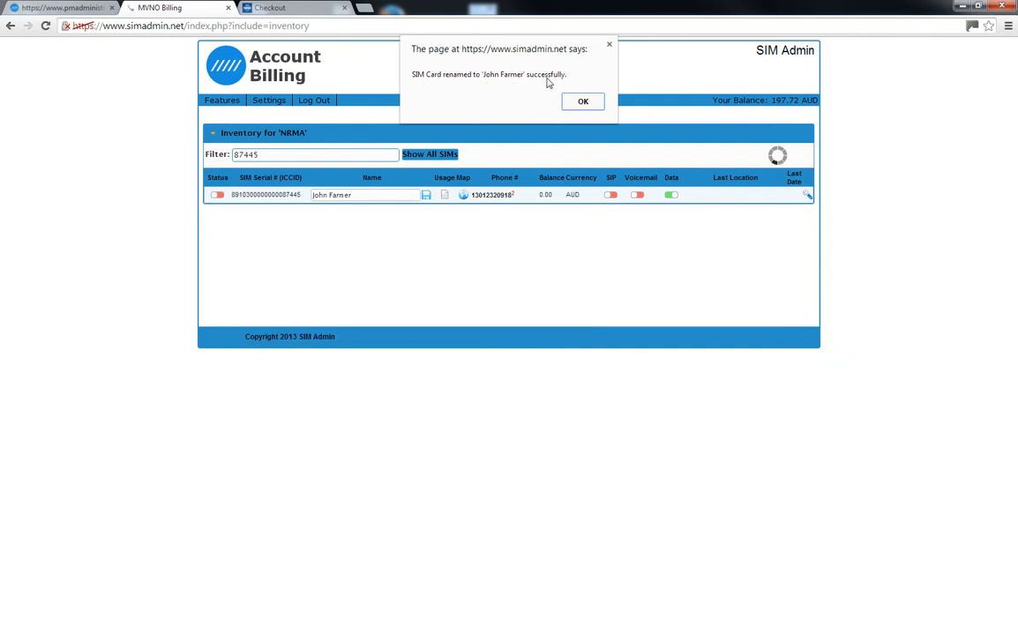
click(582, 102)
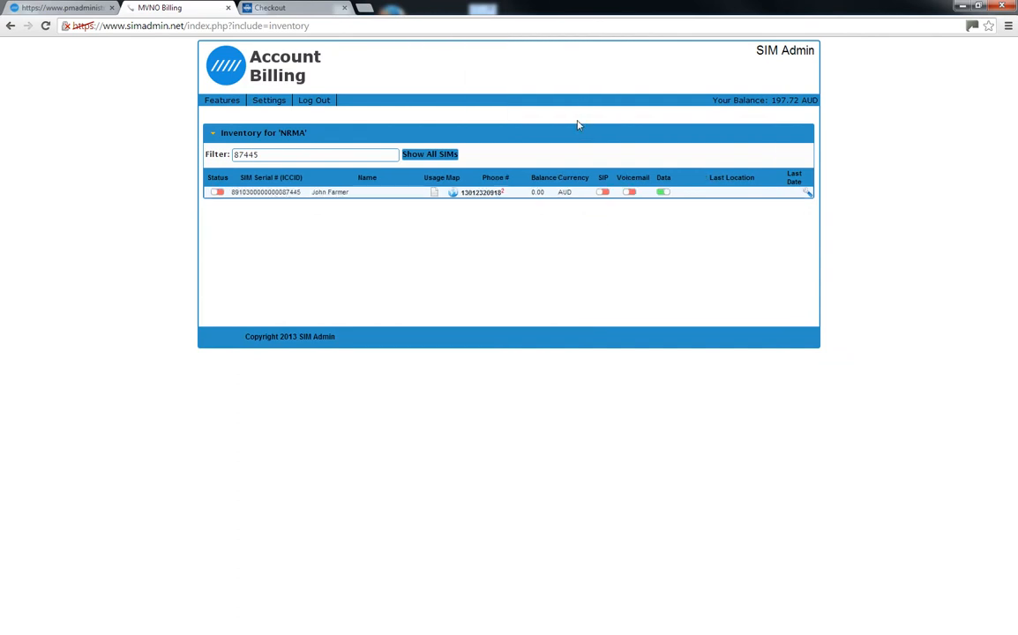
click(480, 194)
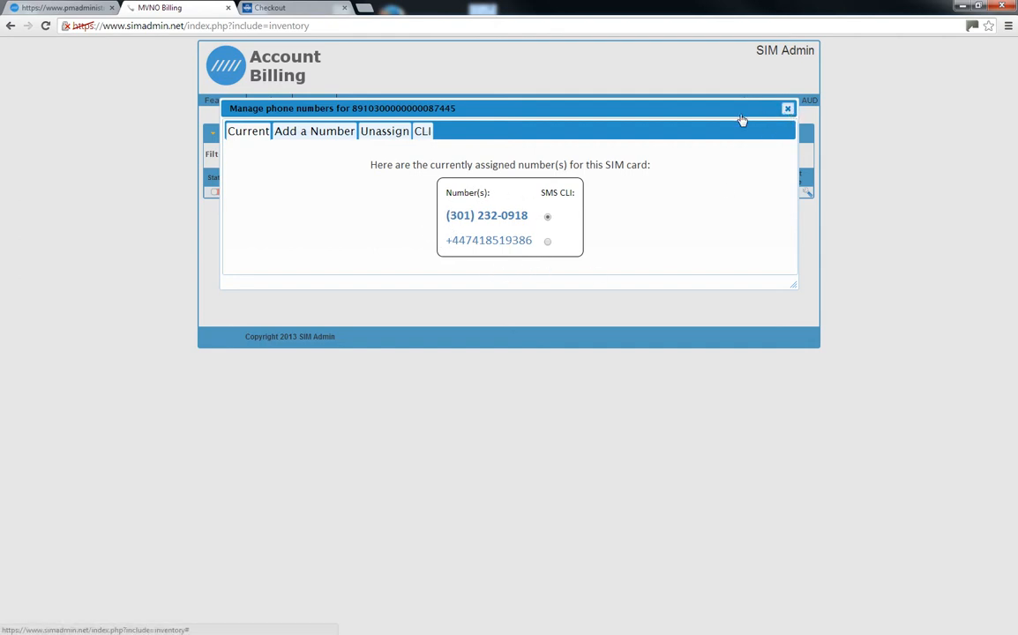
click(786, 112)
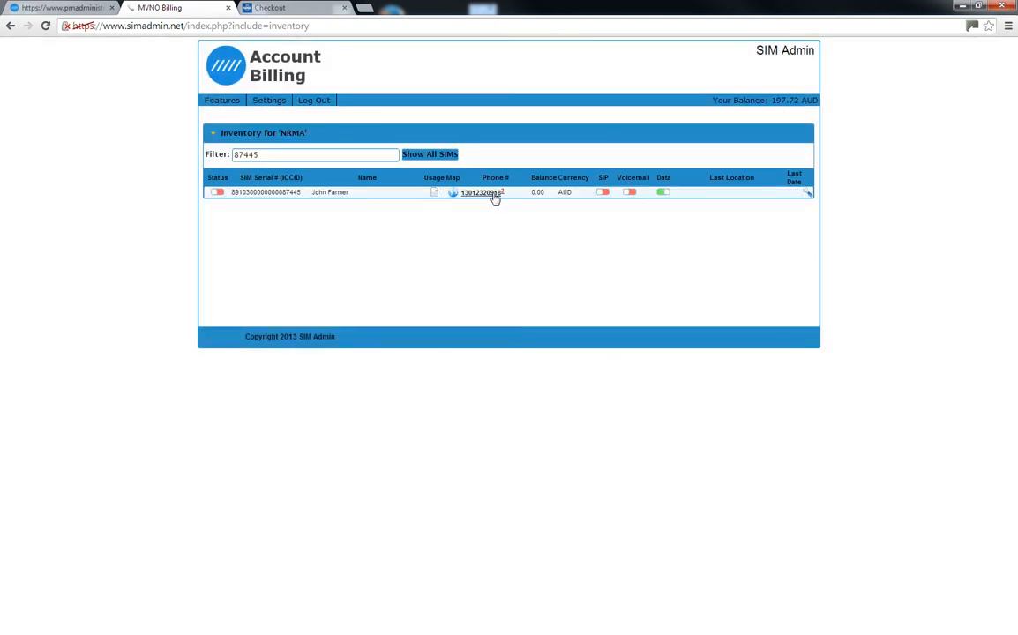
click(494, 195)
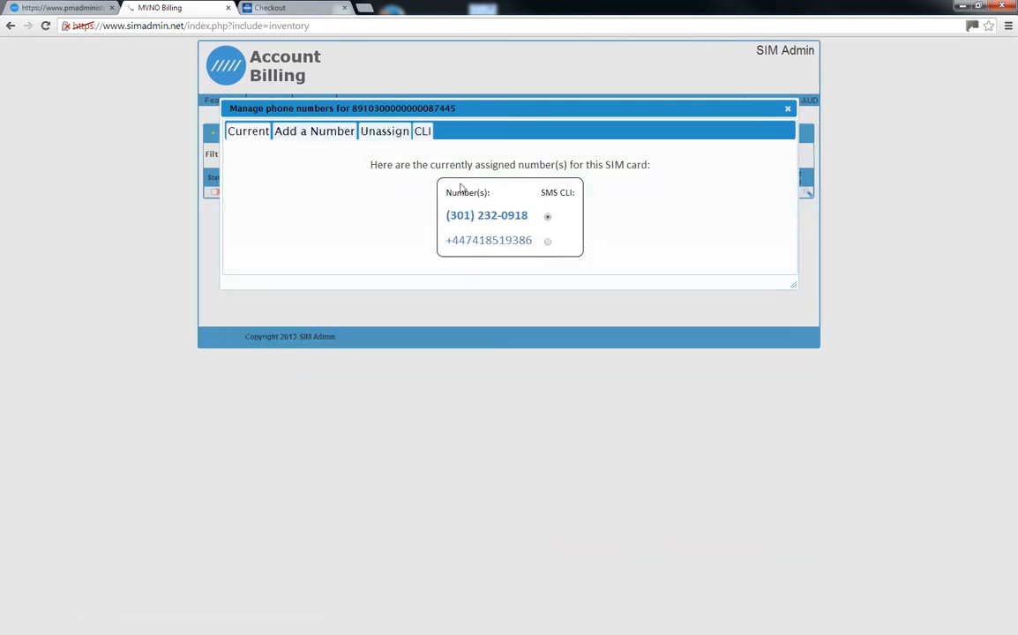
click(317, 132)
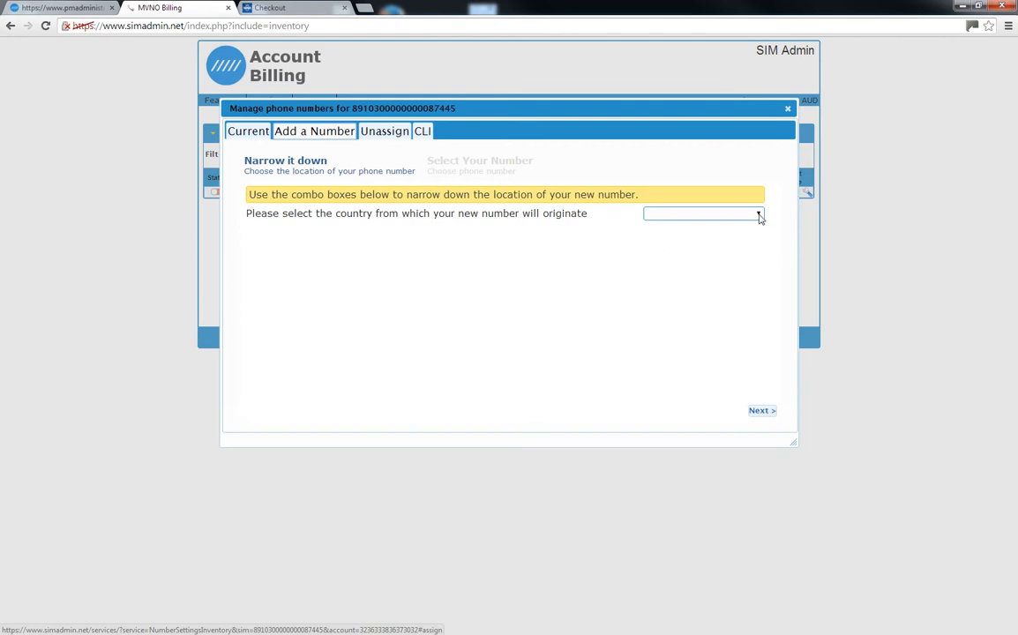
click(758, 215)
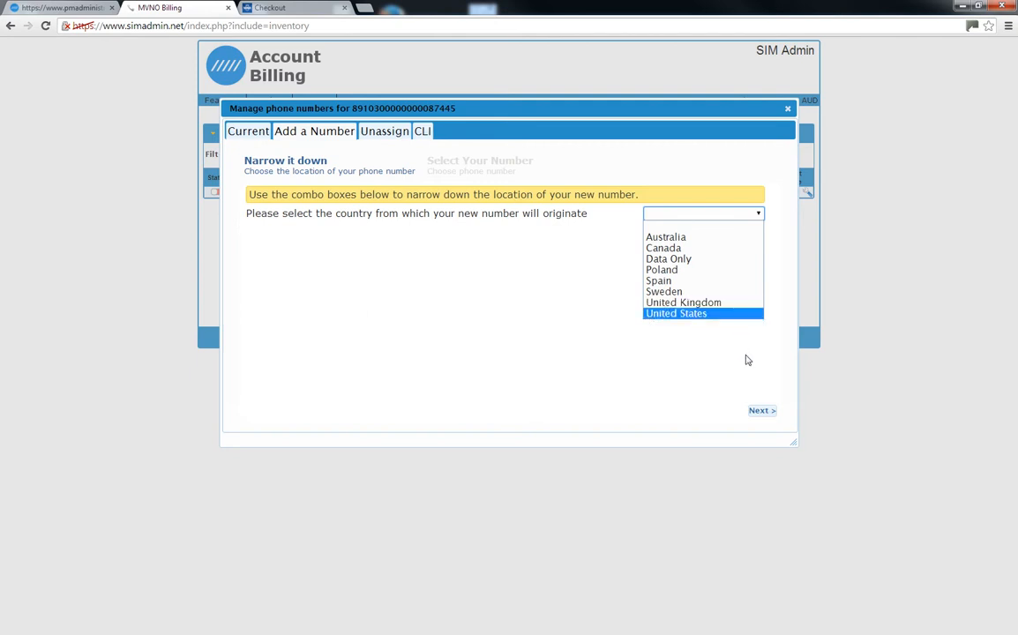
click(788, 108)
click(788, 108)
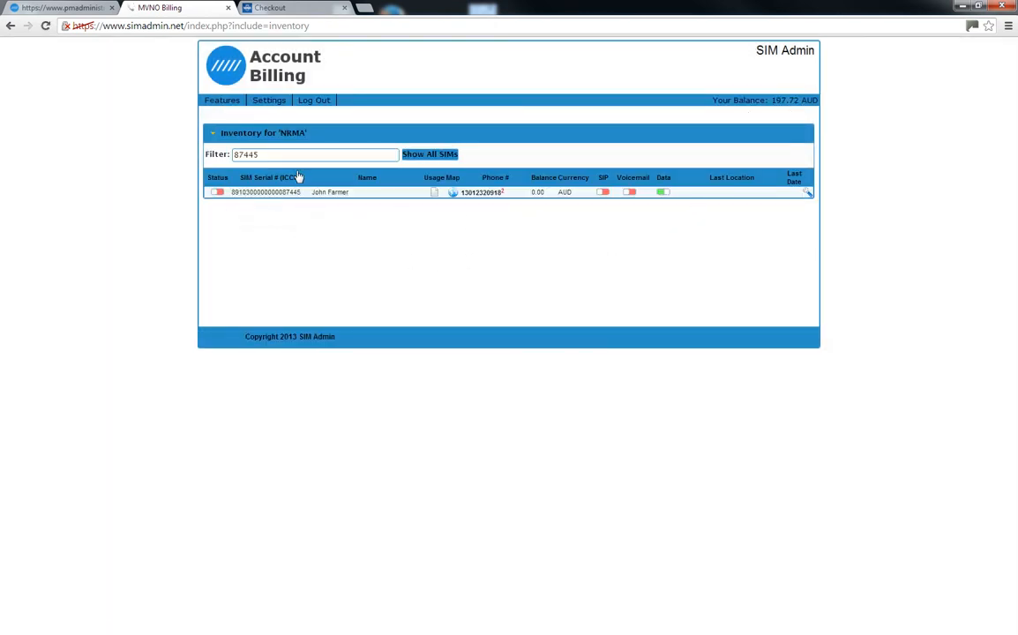
- Switch on the SIM's Status, SIP and Voicemail toggles in Billing
click(221, 194)
click(605, 193)
click(632, 194)
- Search the pmadministration user accounts by the customer's first name, narrowing to 4 matches
click(68, 10)
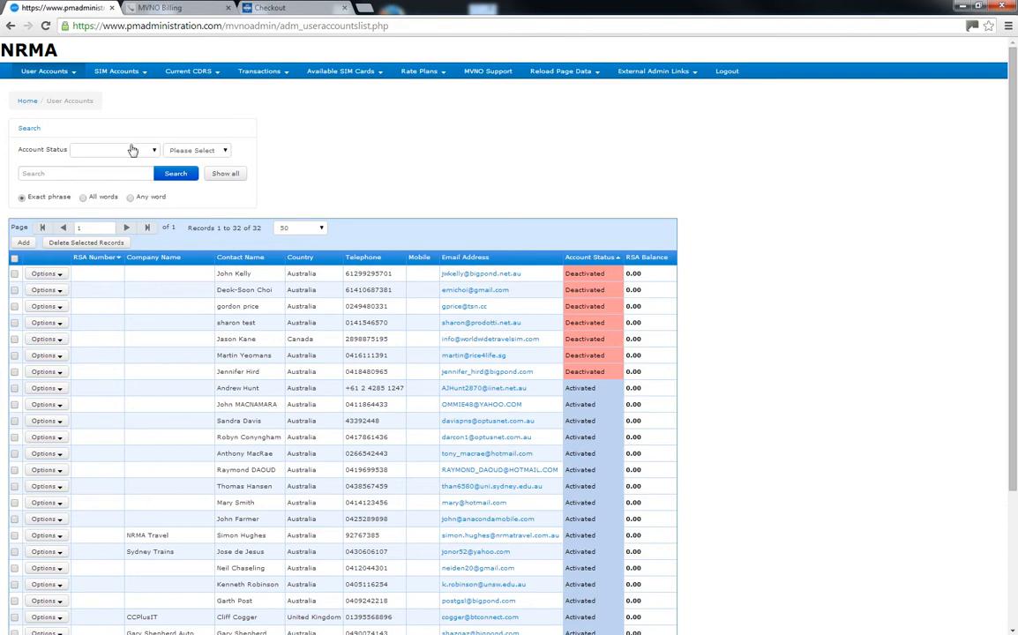
click(106, 174)
text(Joh)
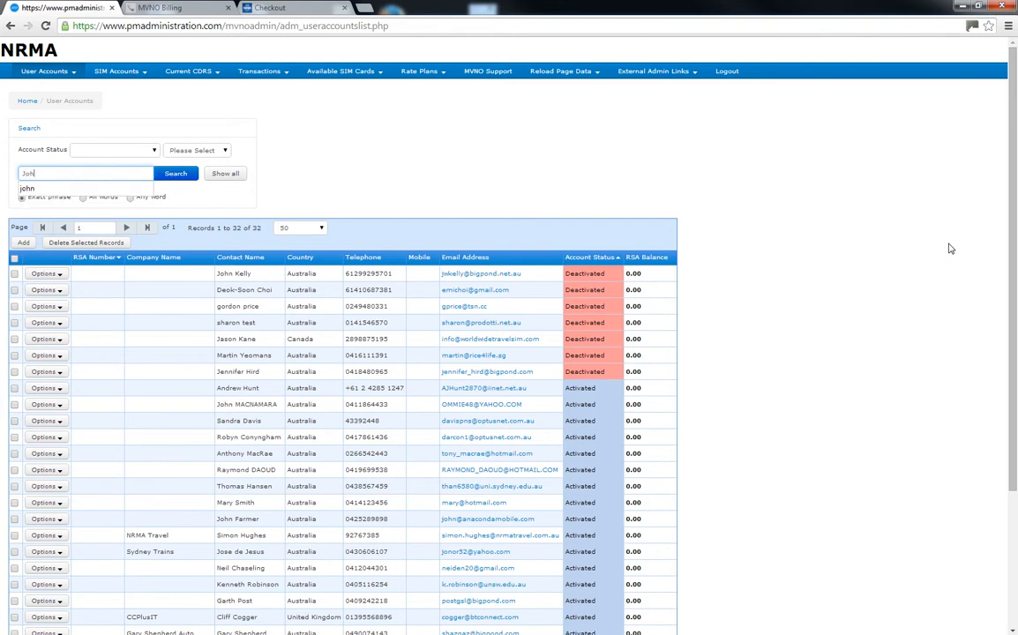
text(n)
key(Return)
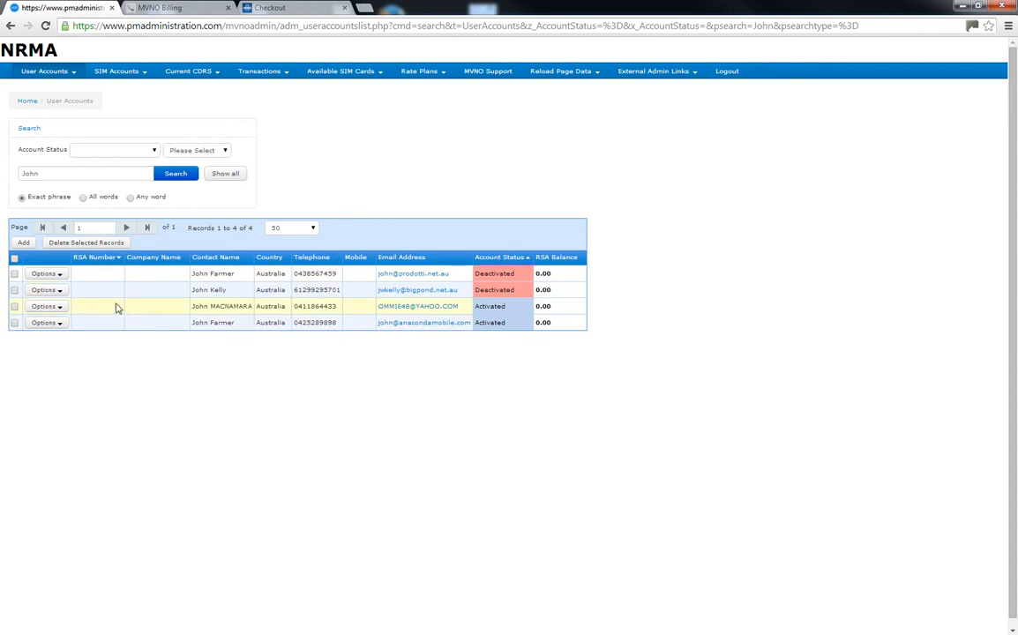
- Open Accounts(0) on the customer's deactivated record and begin adding a new account
click(59, 275)
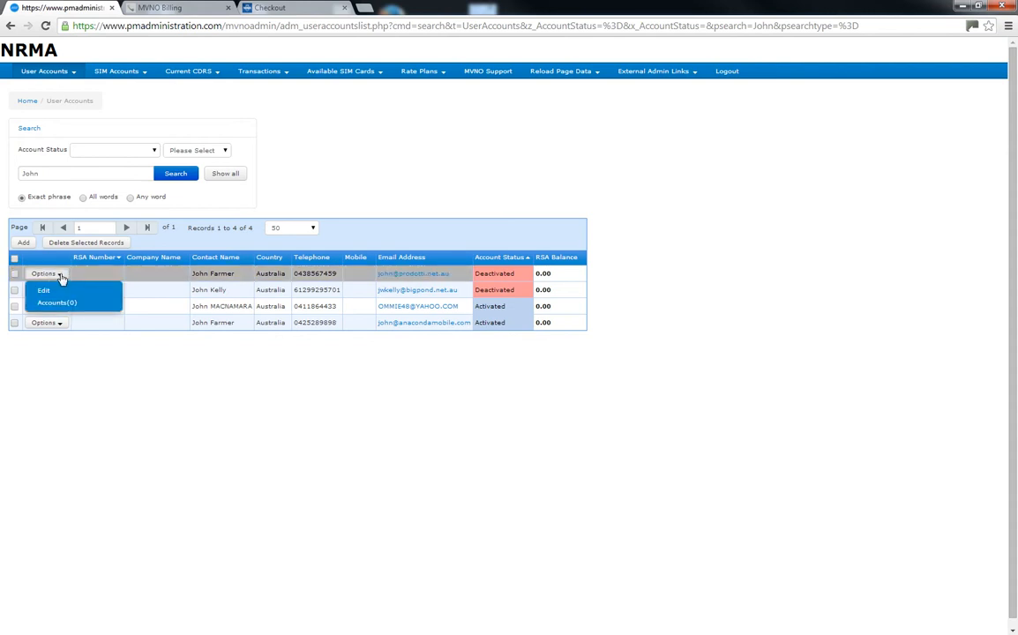
click(60, 303)
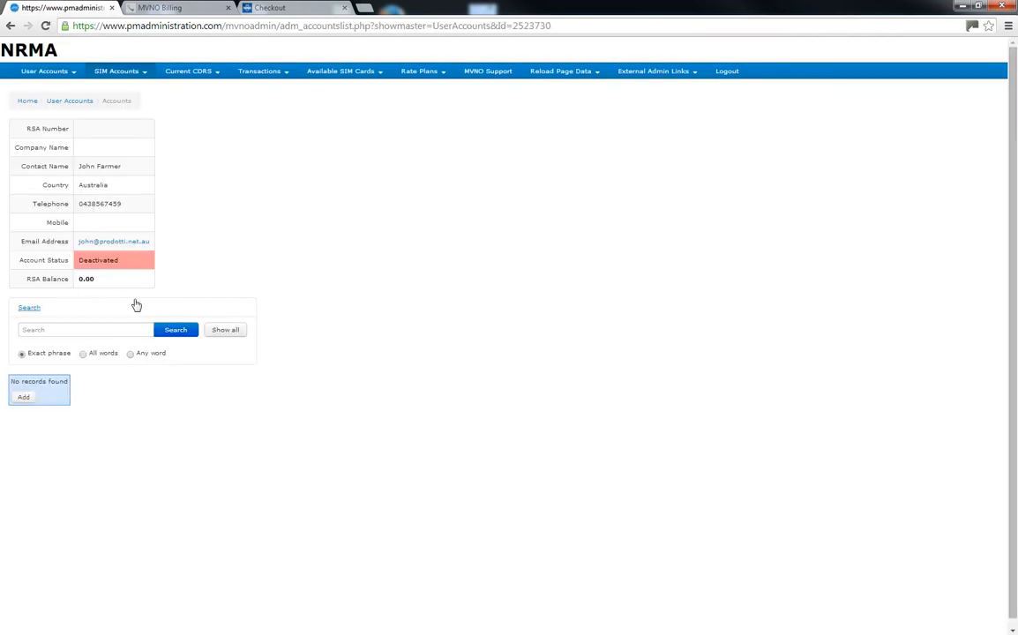
click(24, 400)
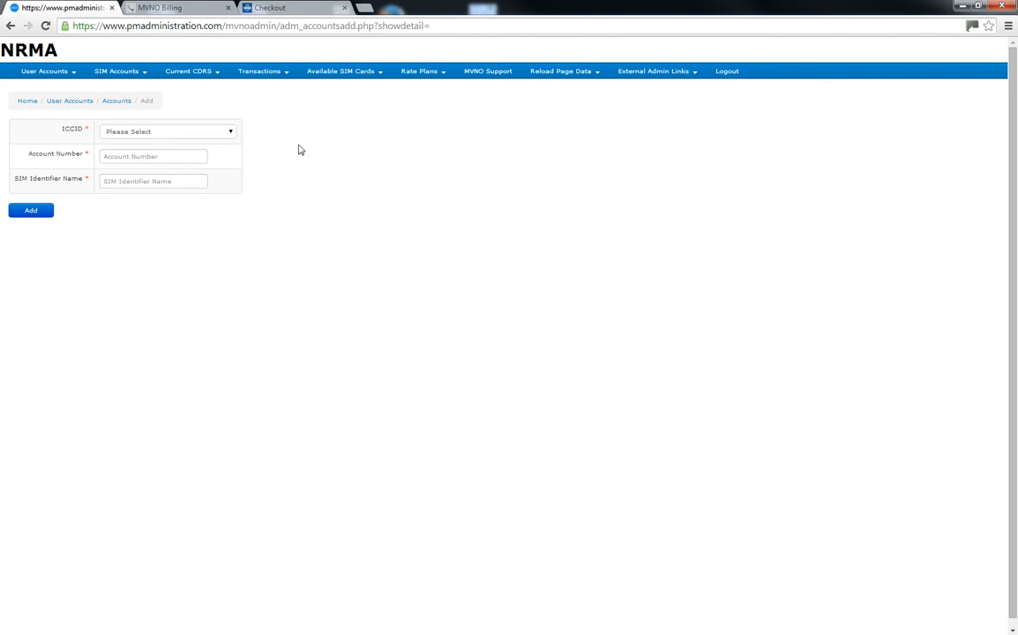
- Choose the customer's SIM as ICCID and enter their name as SIM Identifier Name
click(225, 134)
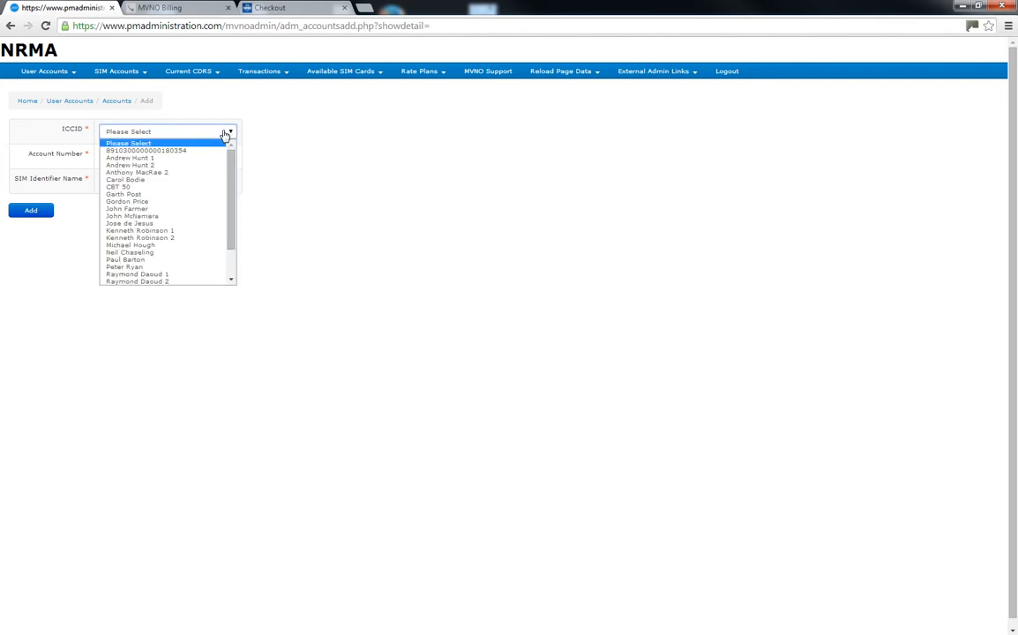
key(j)
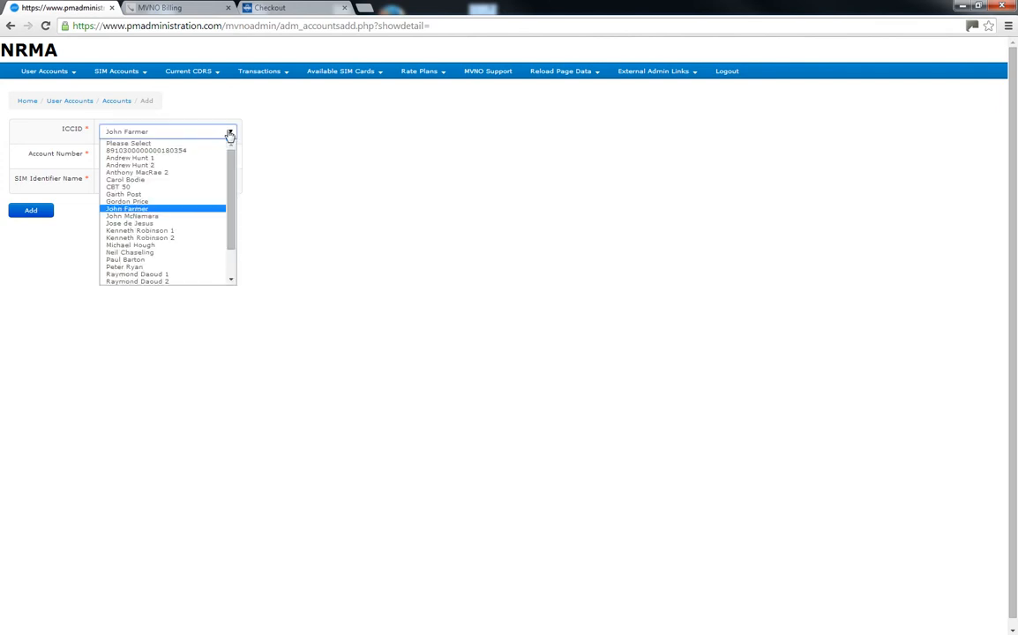
click(138, 209)
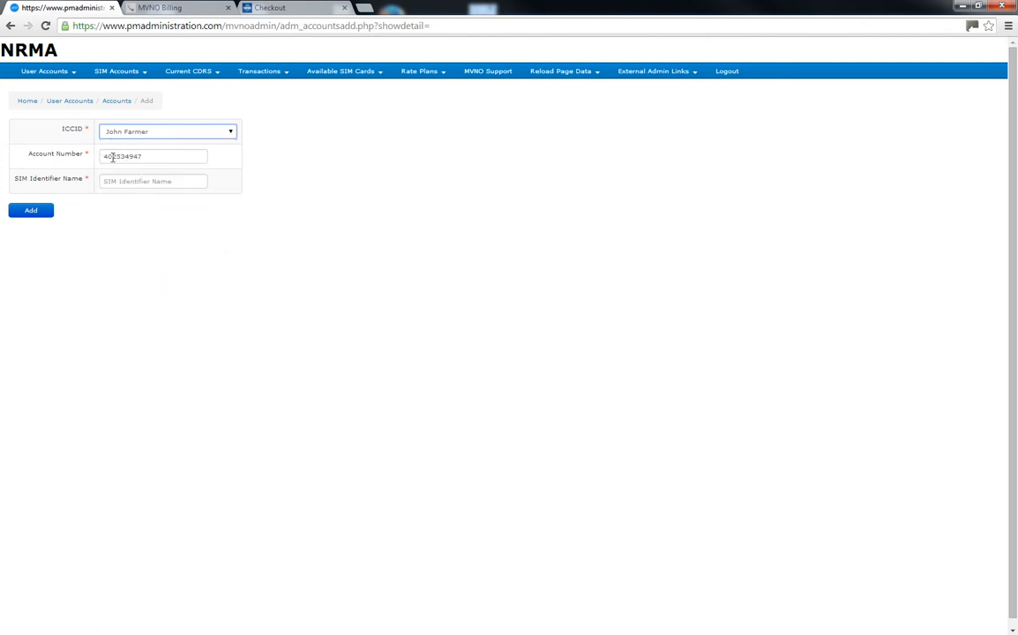
click(152, 181)
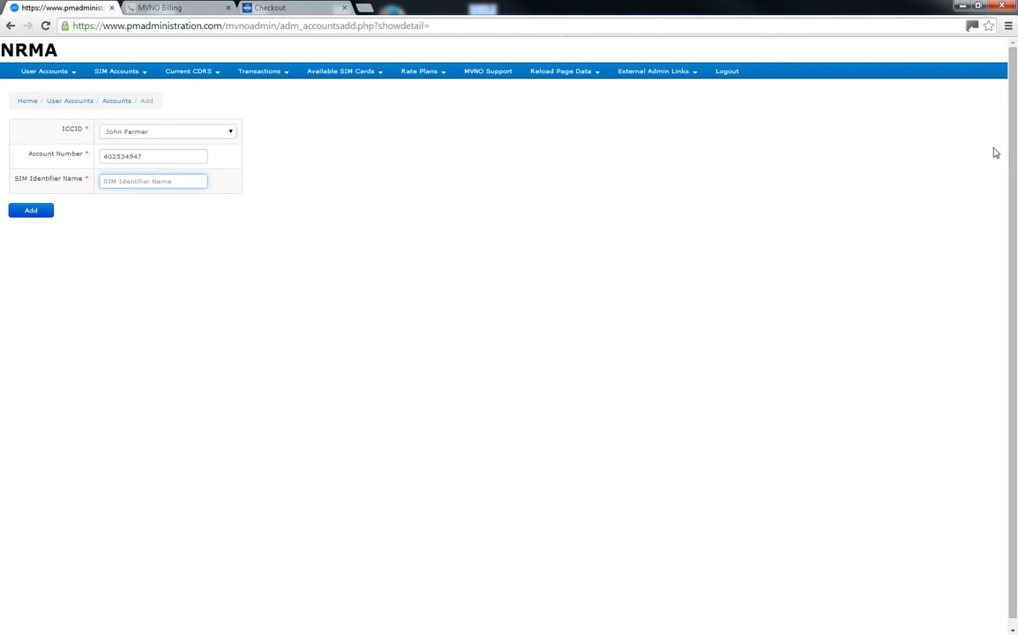
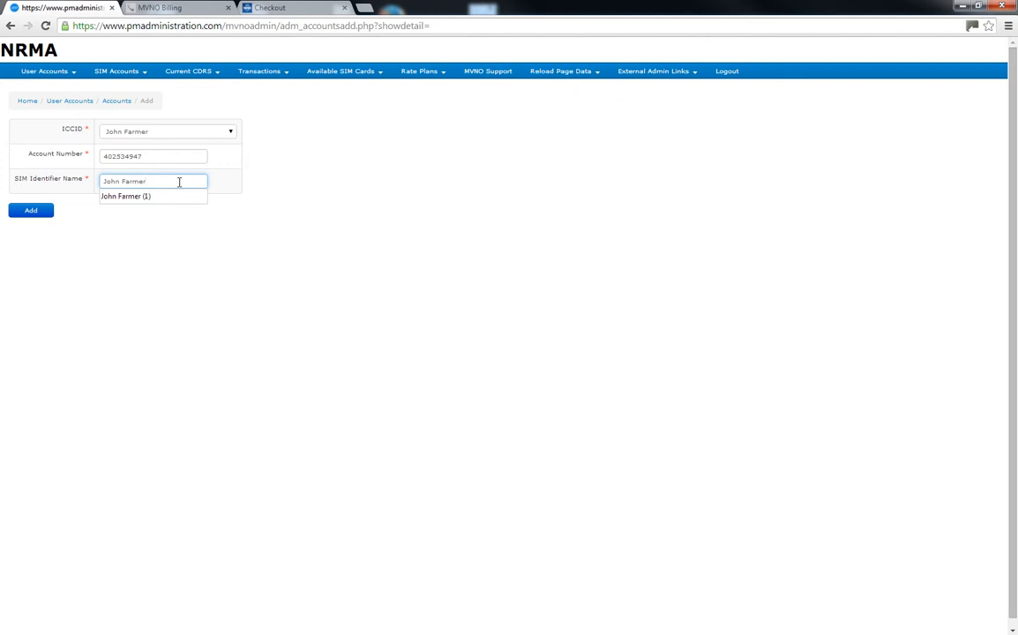
- Save the new SIM account and top up its Remaining Balance by 100
click(36, 216)
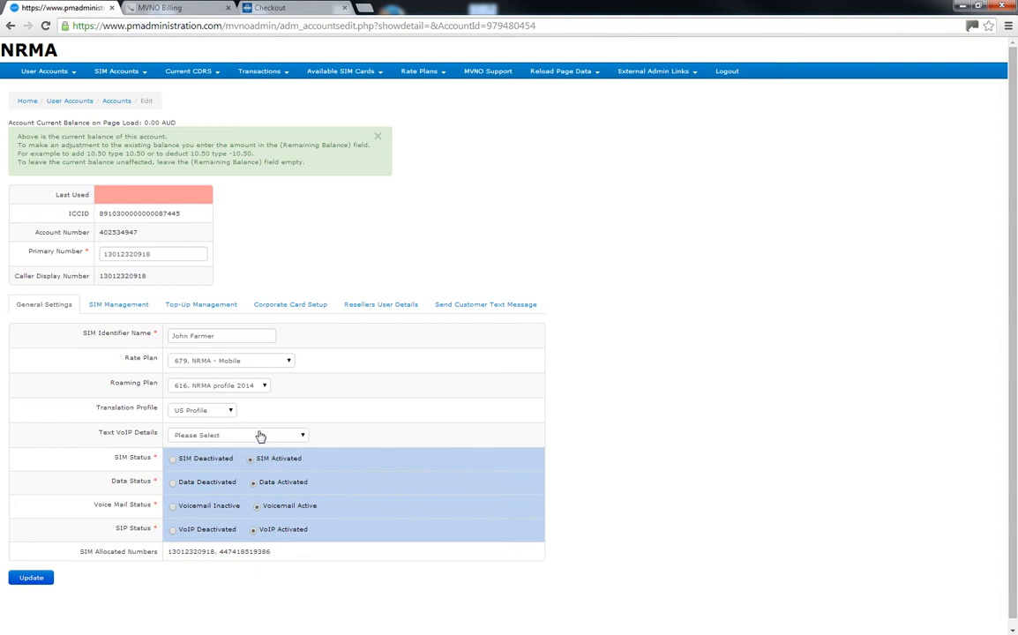
click(203, 305)
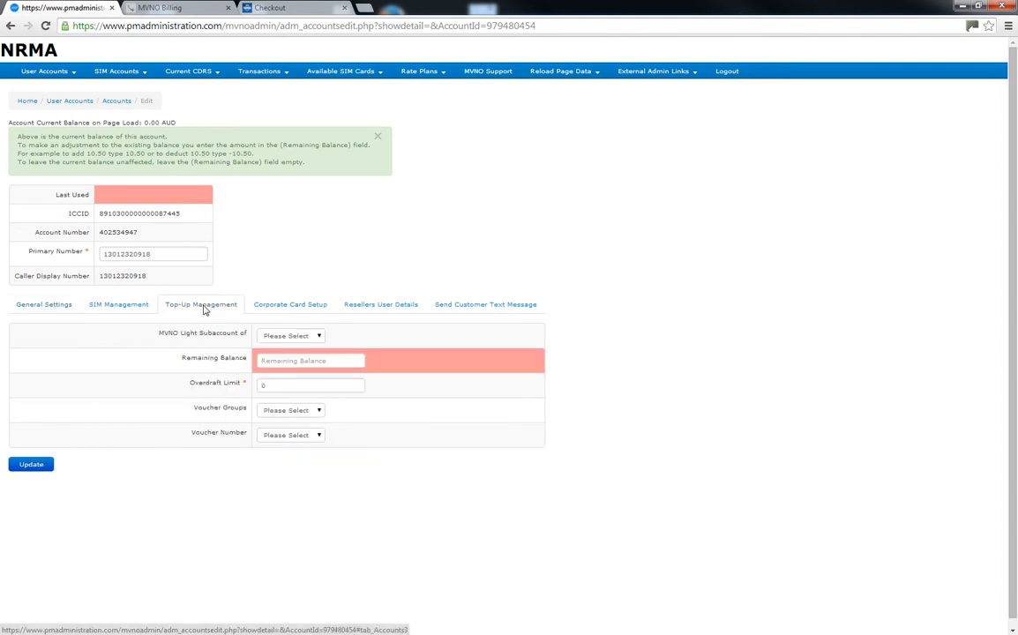
click(335, 365)
text(100)
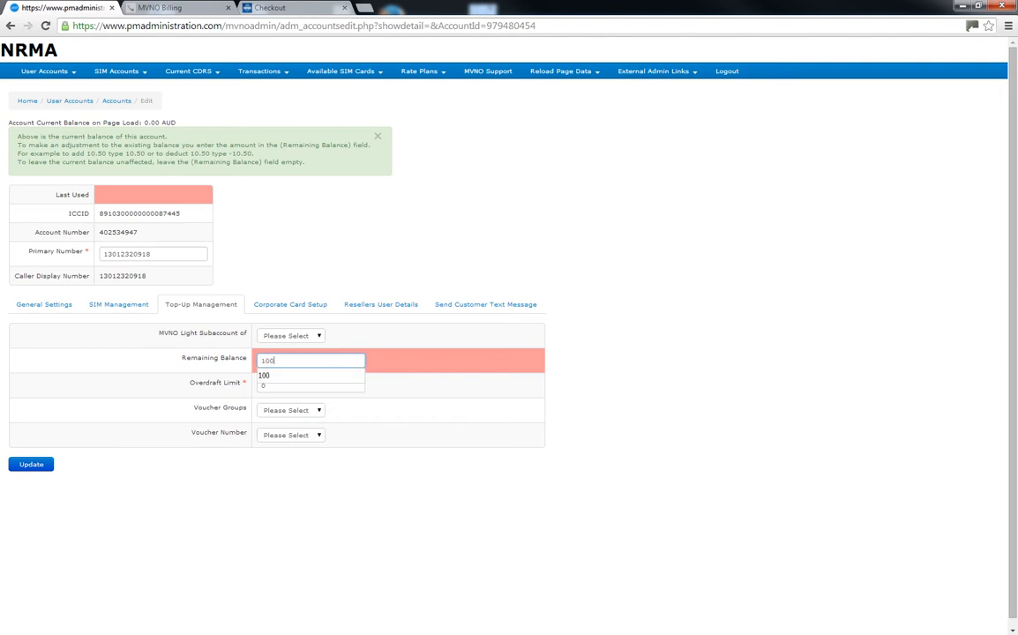
click(26, 466)
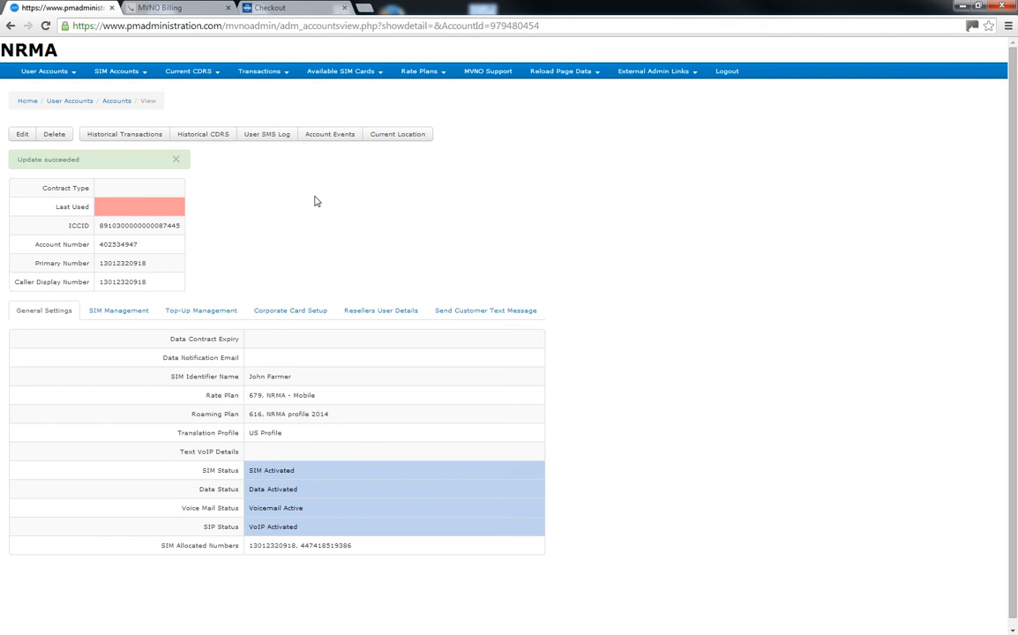
- Change the customer's Account Status from Deactivated to Activated and save the edit
click(64, 103)
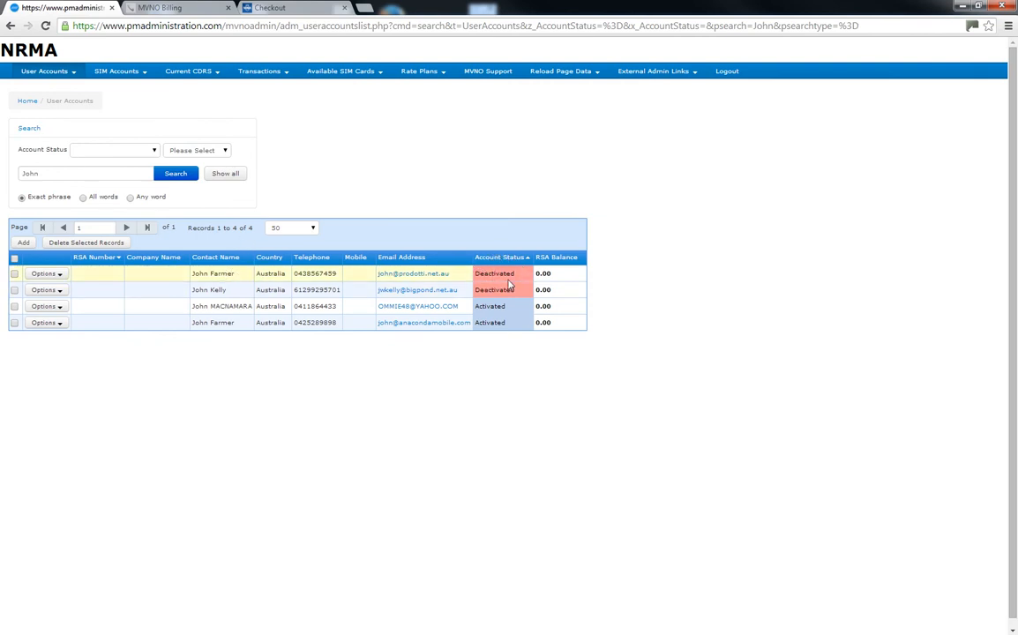
click(46, 275)
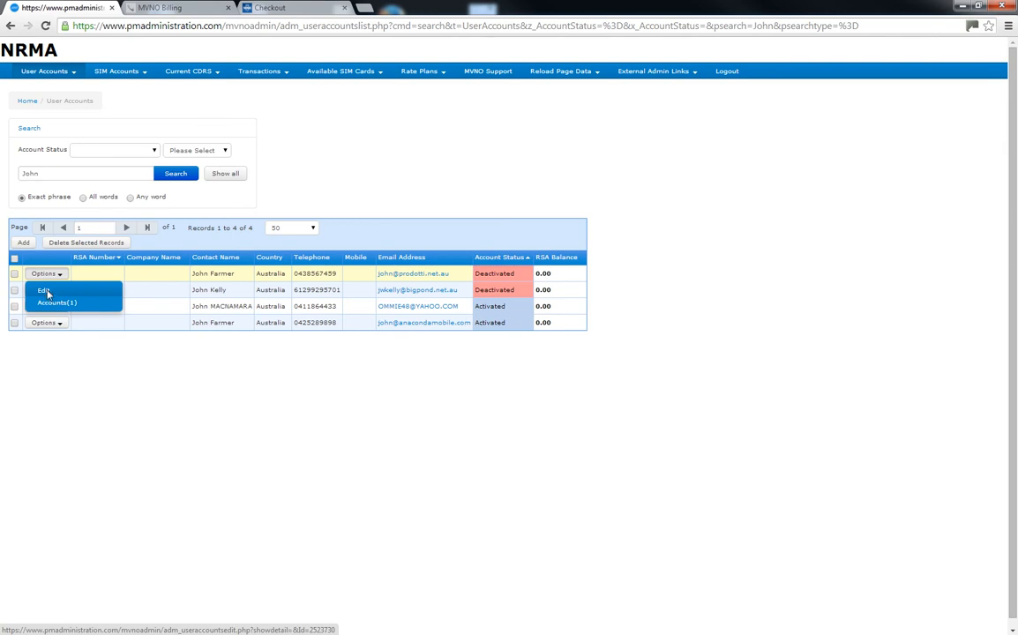
click(45, 291)
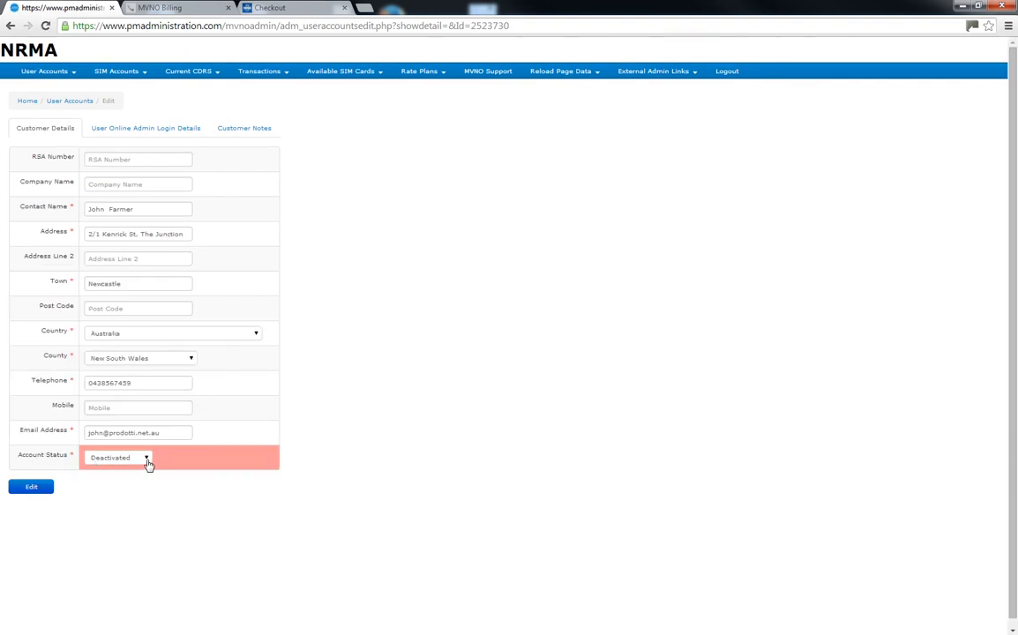
click(146, 459)
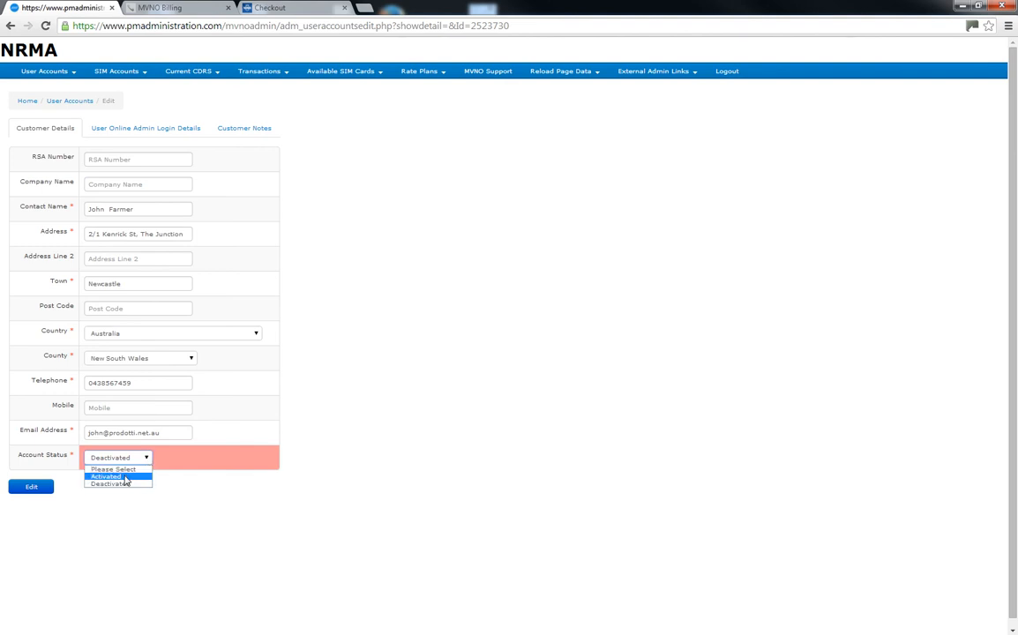
click(124, 476)
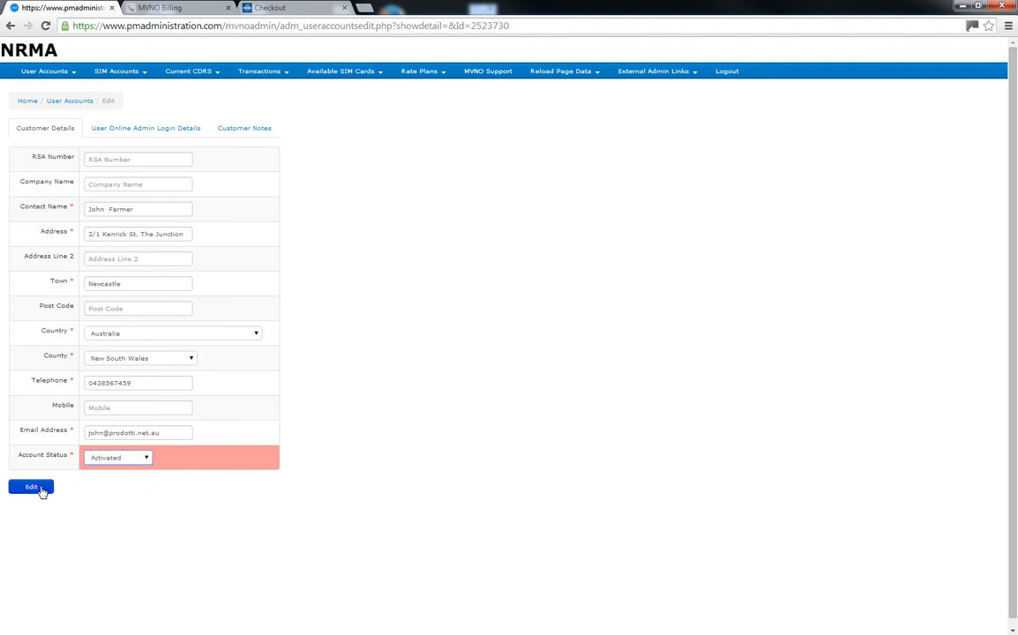
click(41, 491)
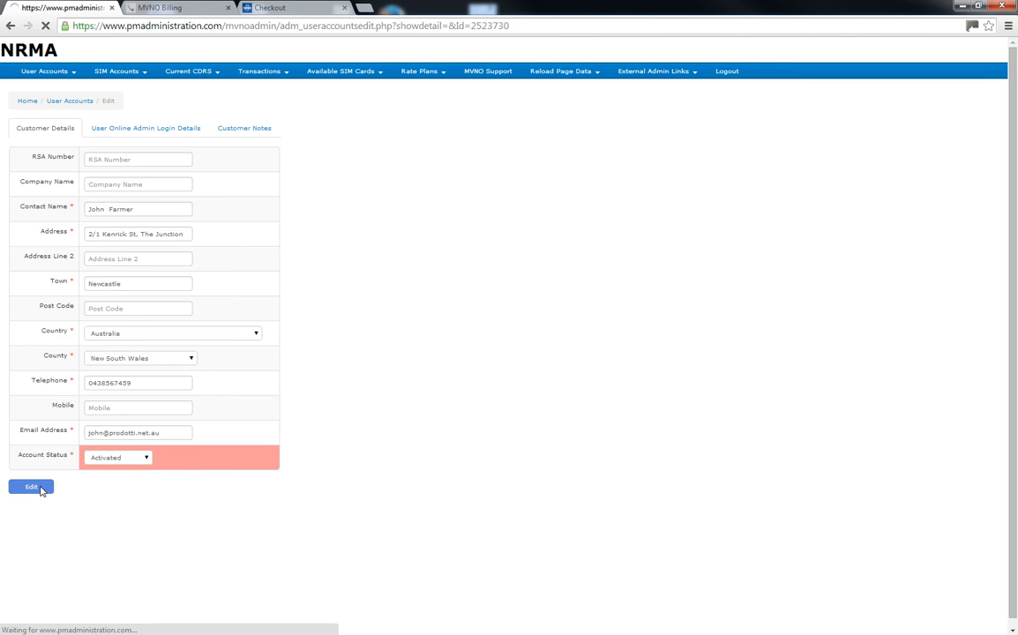